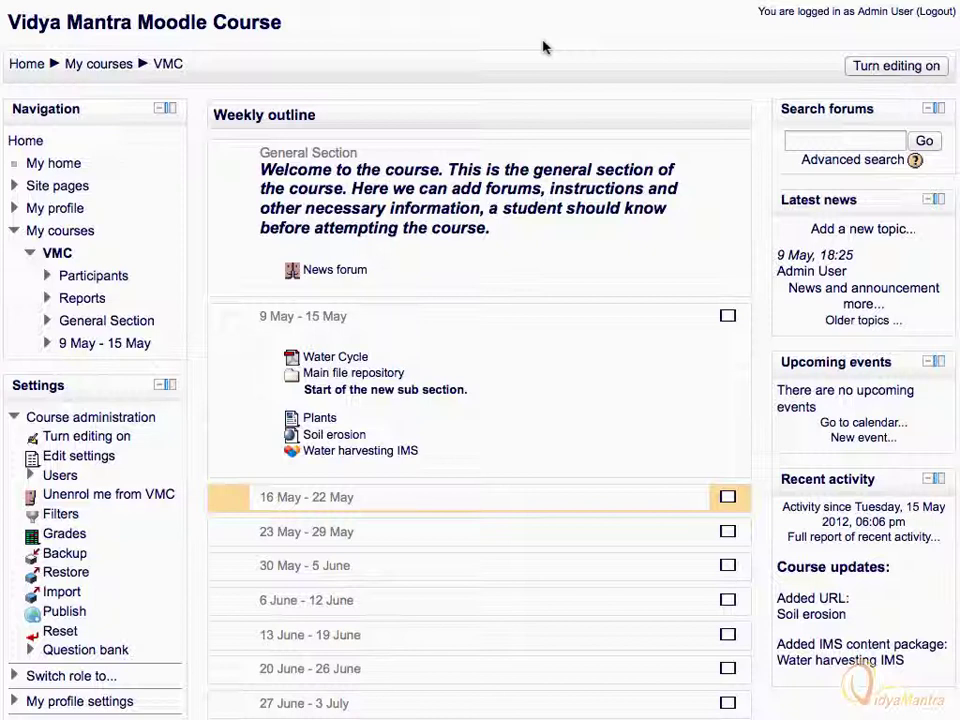
Step: Turn editing on and add a Forum to the 16 May - 22 May week
left_click(870, 65)
scroll(873, 72, "down", 5)
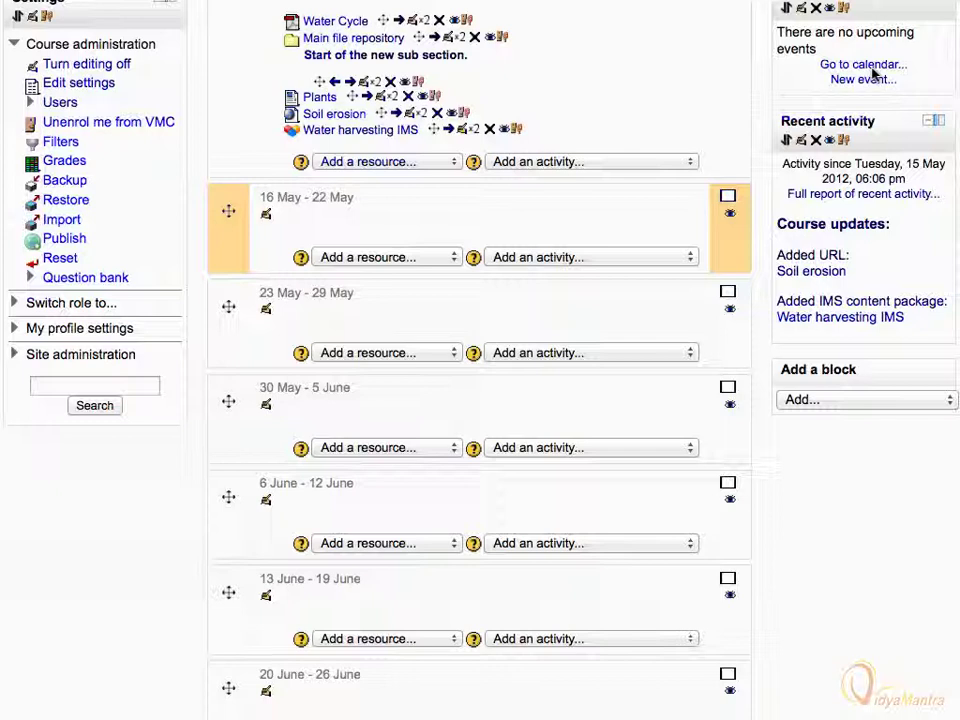
left_click(689, 258)
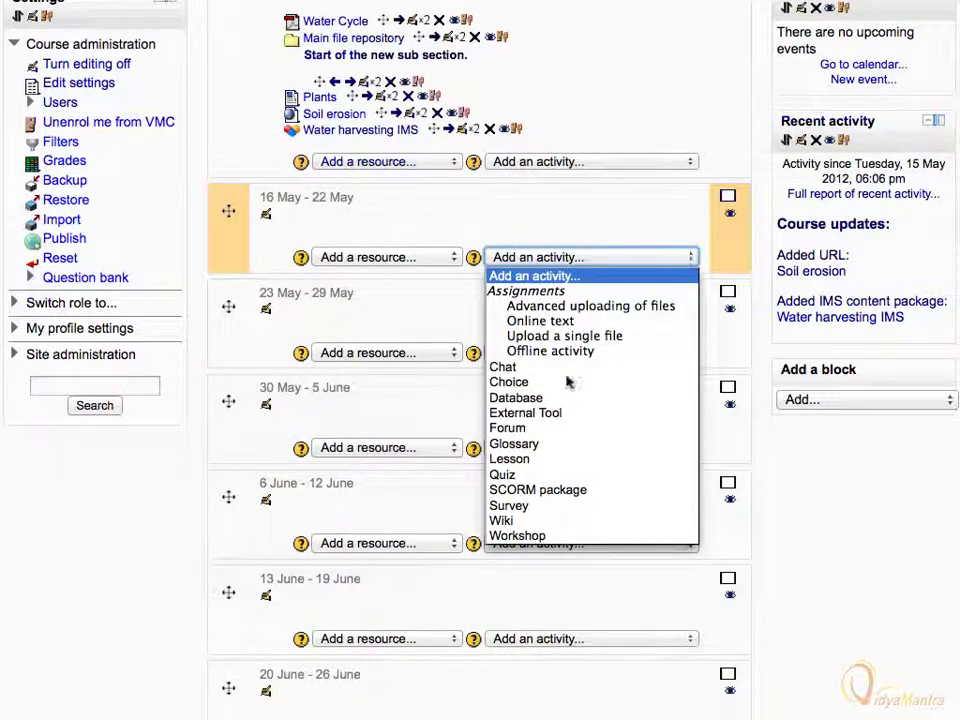
left_click(507, 428)
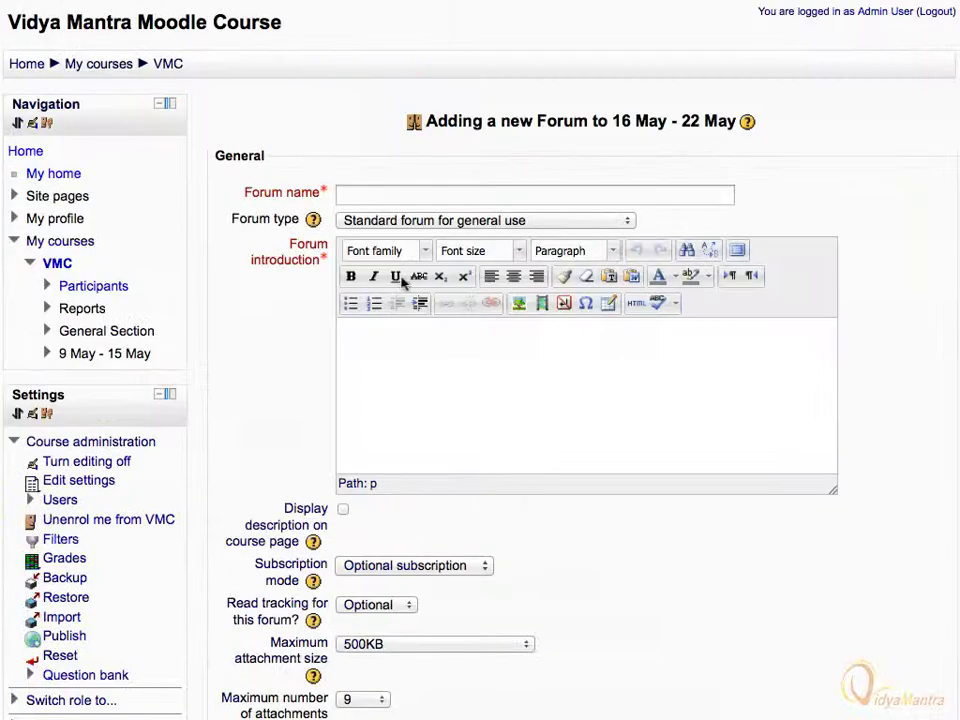
Step: Enter 'Students help students' as the forum name and check the forum type options
left_click(401, 194)
type("Students help students")
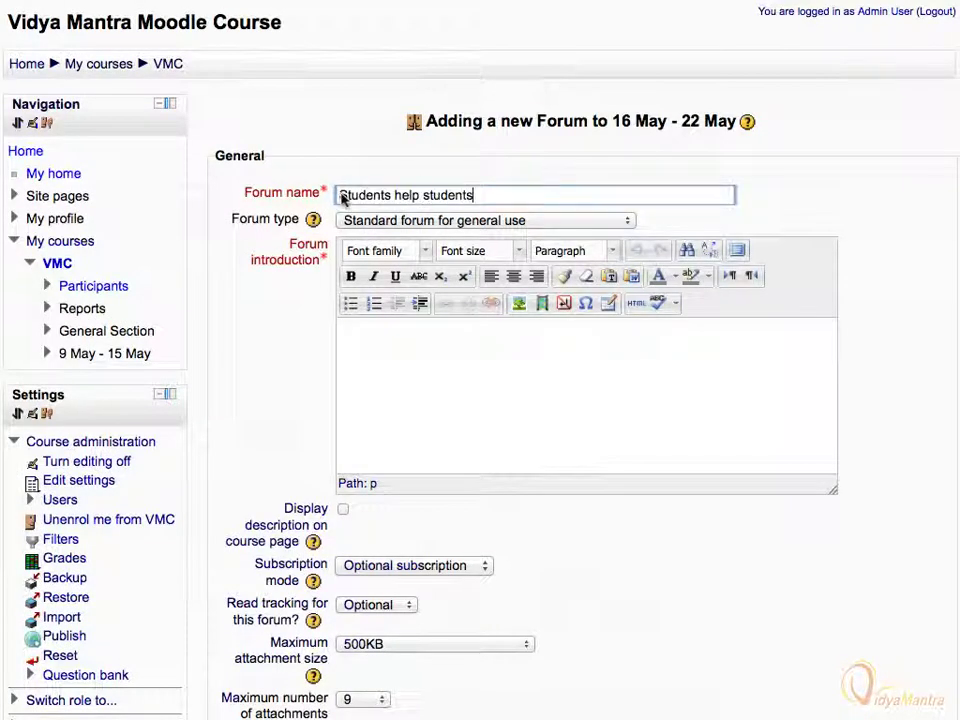
left_click(627, 222)
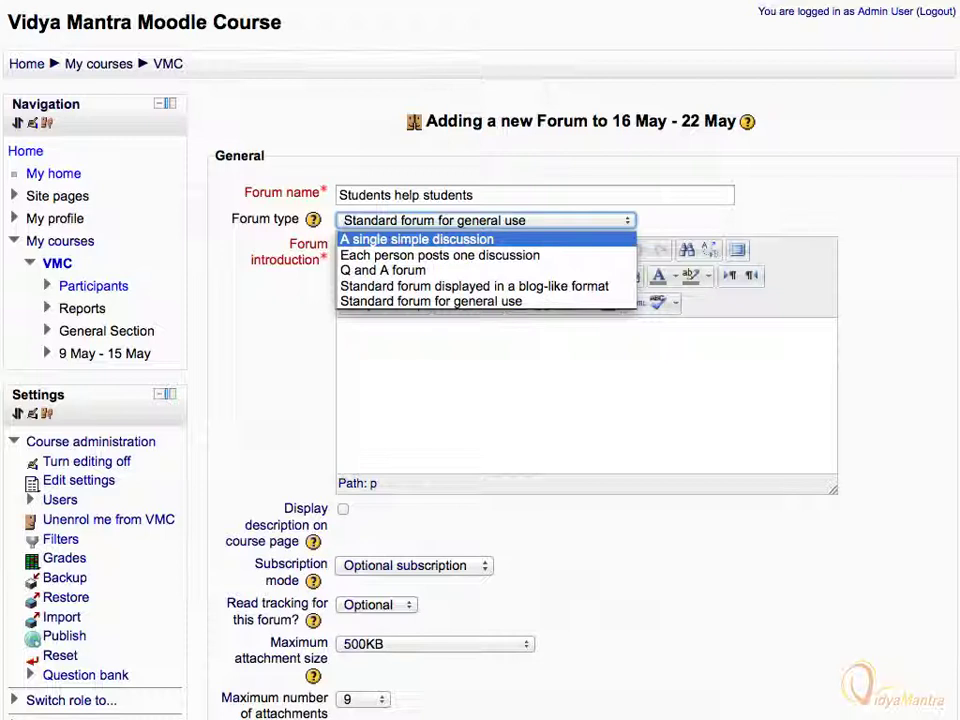
key("Down")
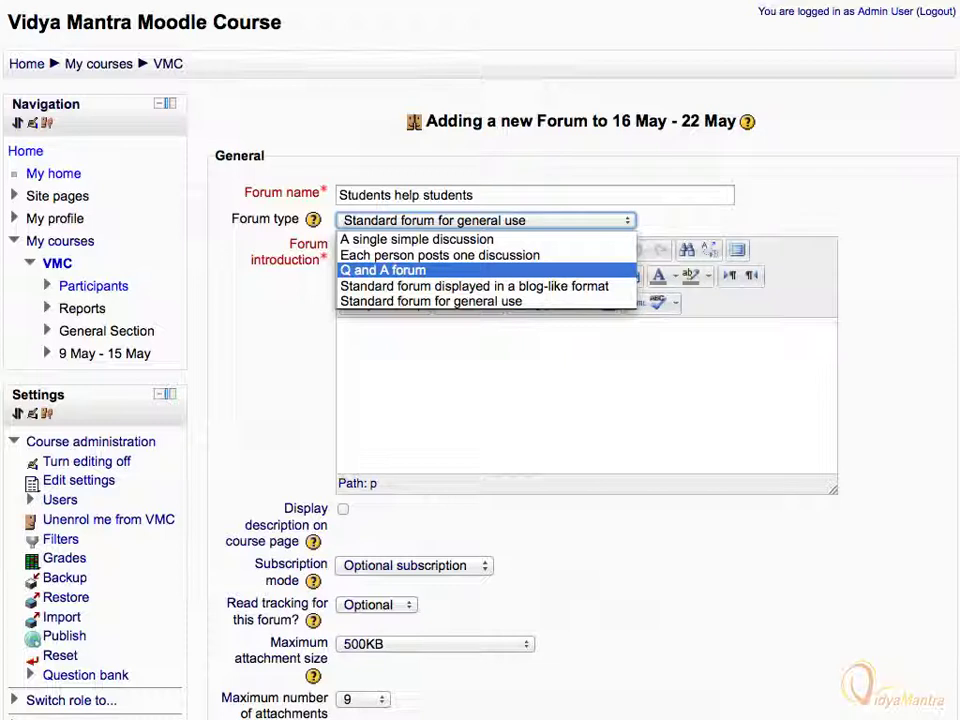
key("Down")
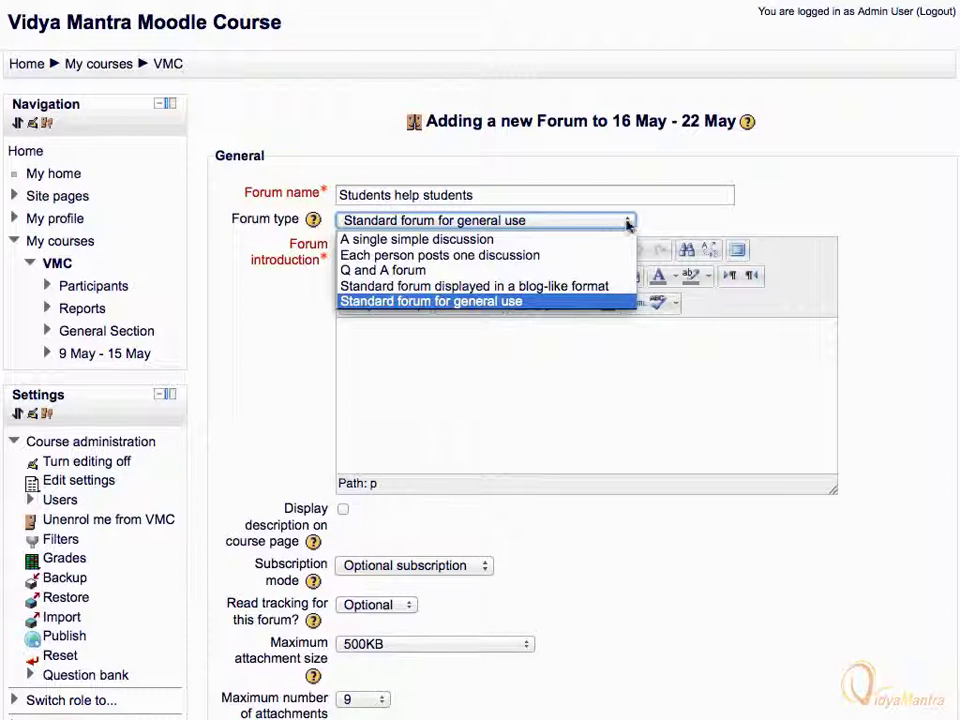
left_click(481, 311)
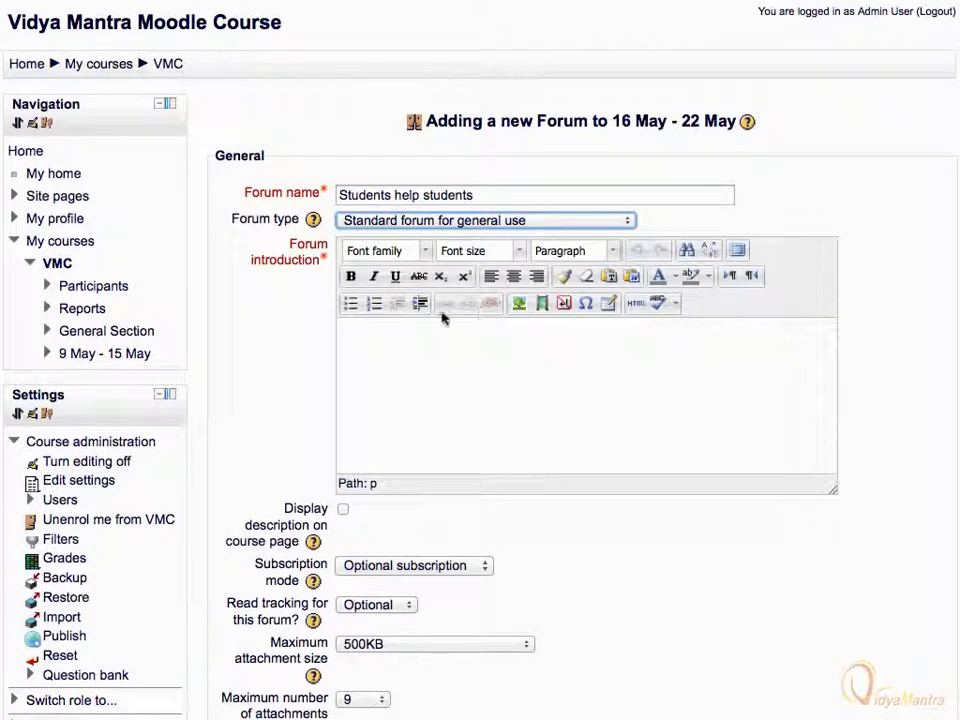
Step: Add the introduction 'This forum is for student collaboration.' and allow up to 2 attachments of 1MB
left_click(350, 332)
type("This forum is for student col")
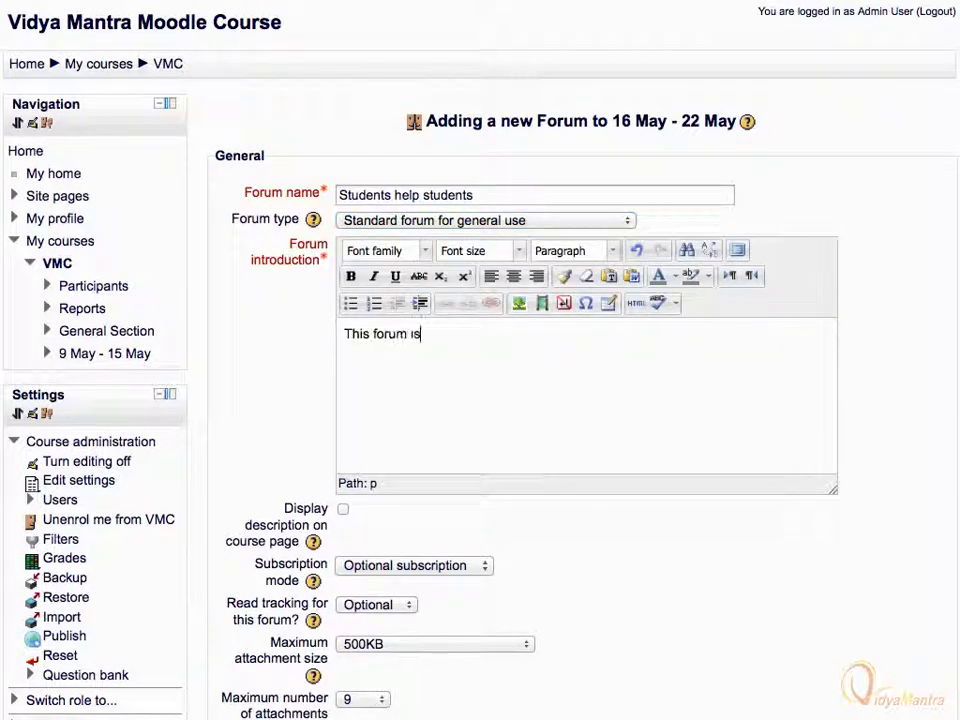
type("laboration.")
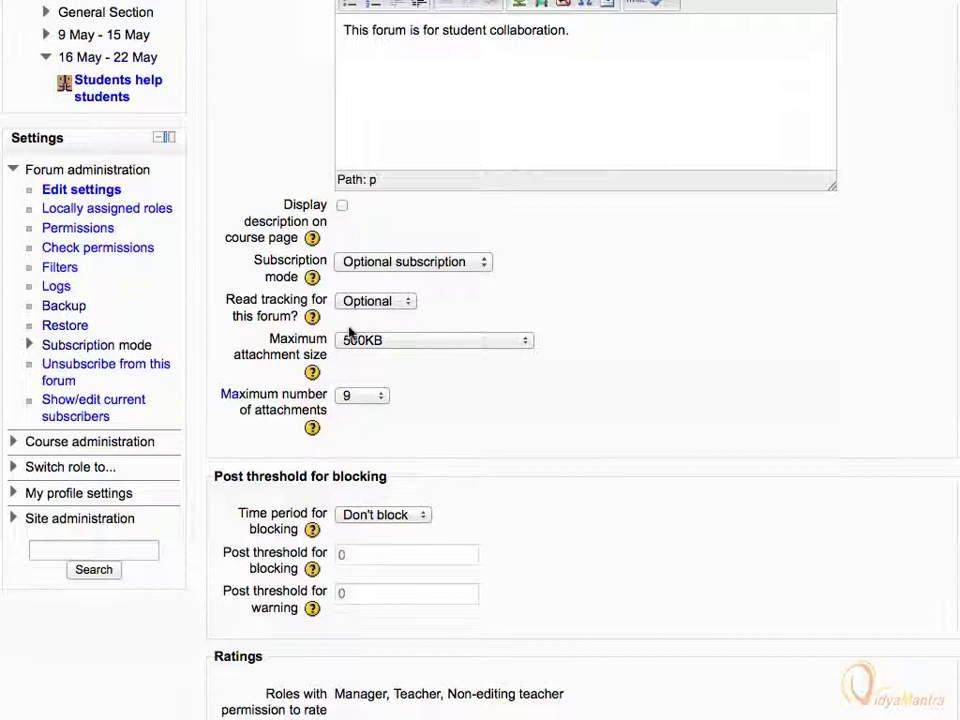
left_click(525, 345)
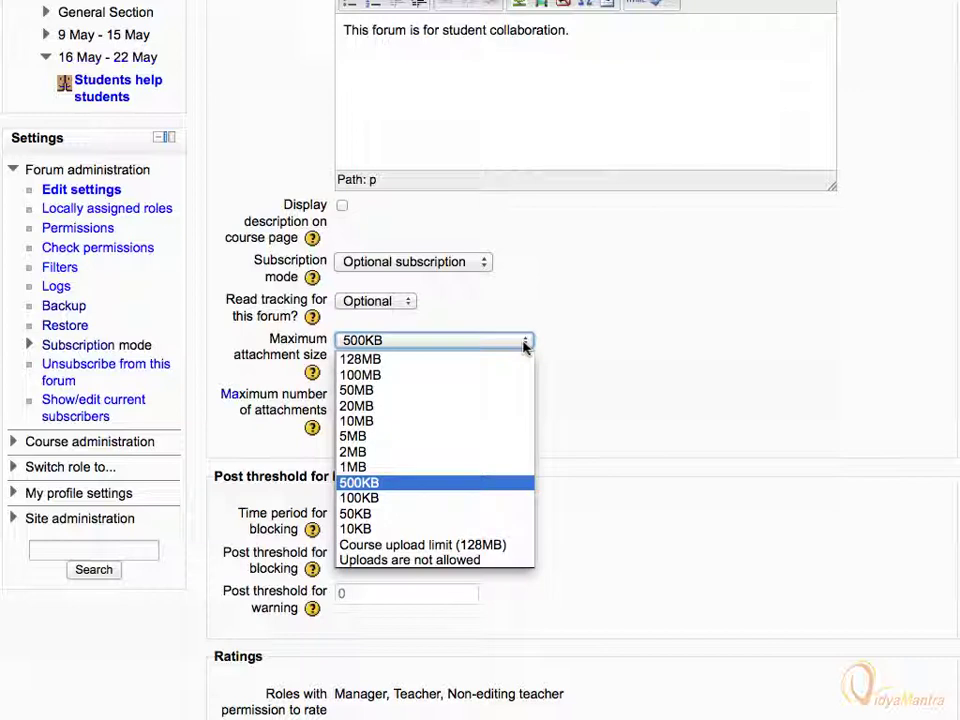
left_click(371, 467)
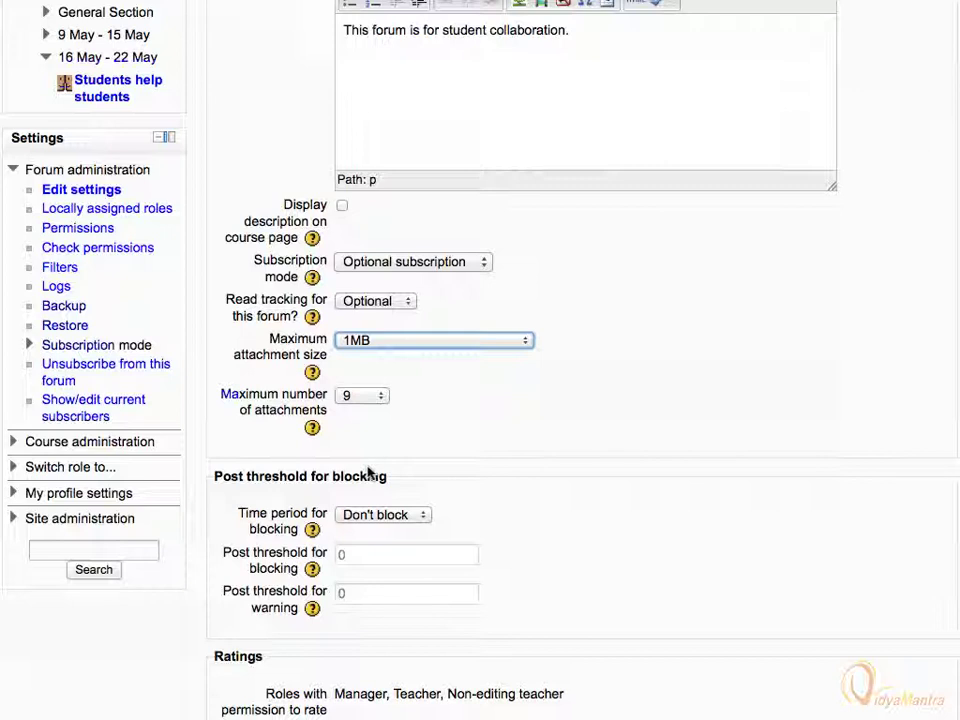
left_click(378, 398)
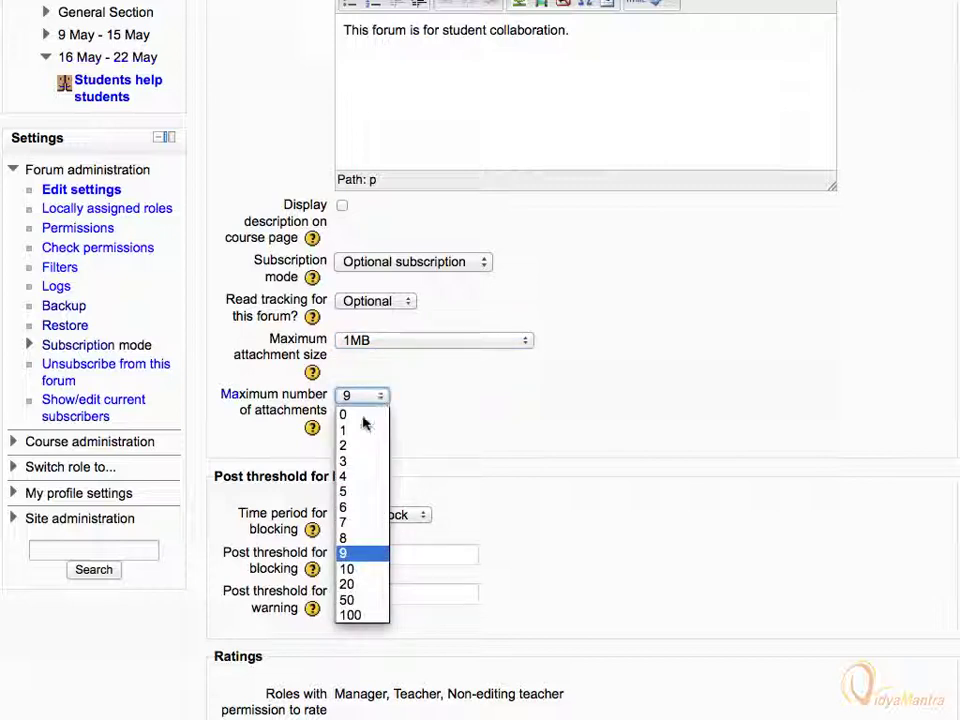
left_click(344, 446)
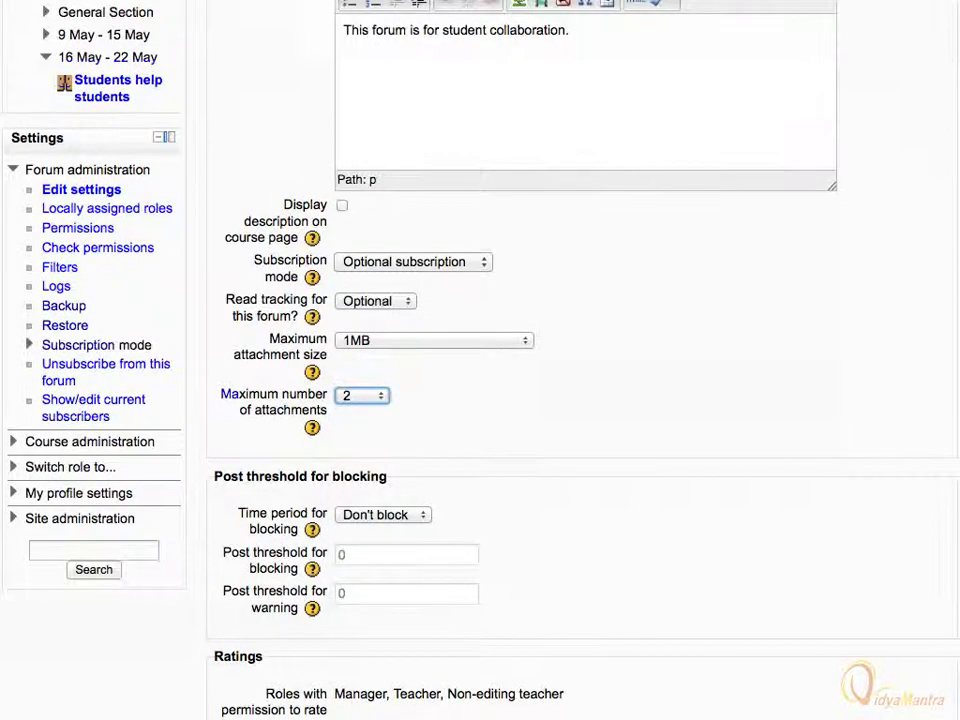
scroll(343, 447, "down", 6)
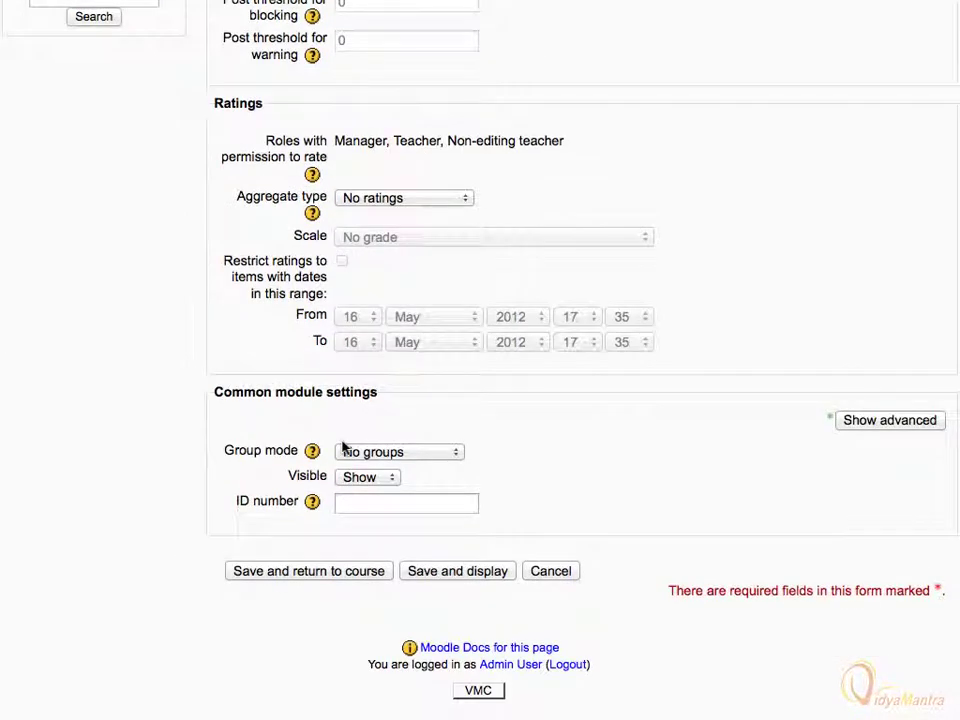
Step: Save the forum and draft a 'Welcome to the forum' discussion with the collaboration message, set to mail now
left_click(432, 574)
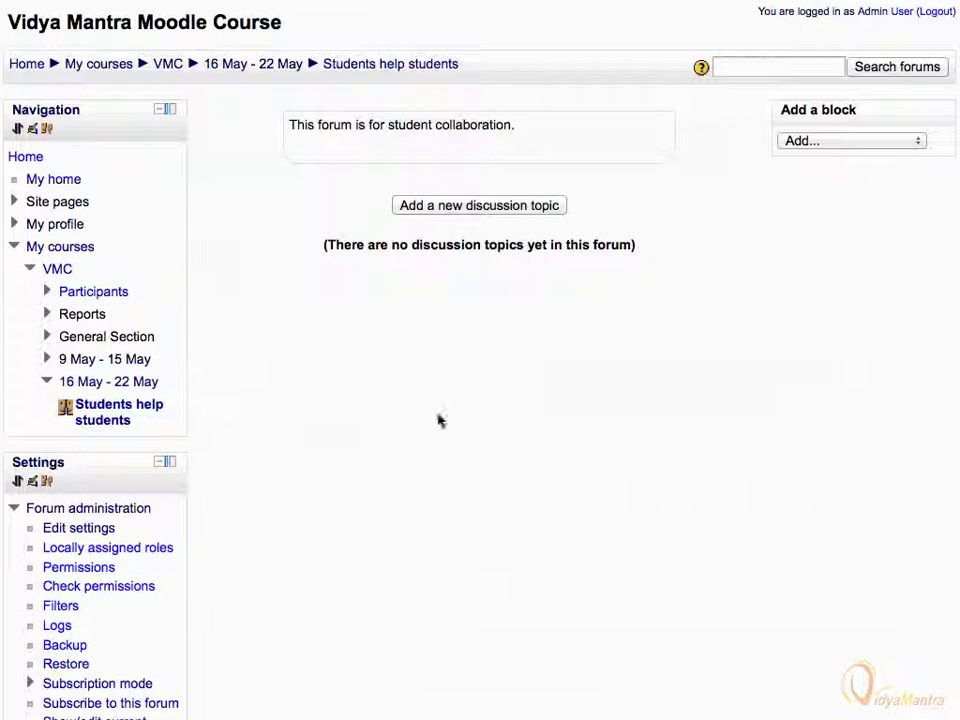
left_click(450, 210)
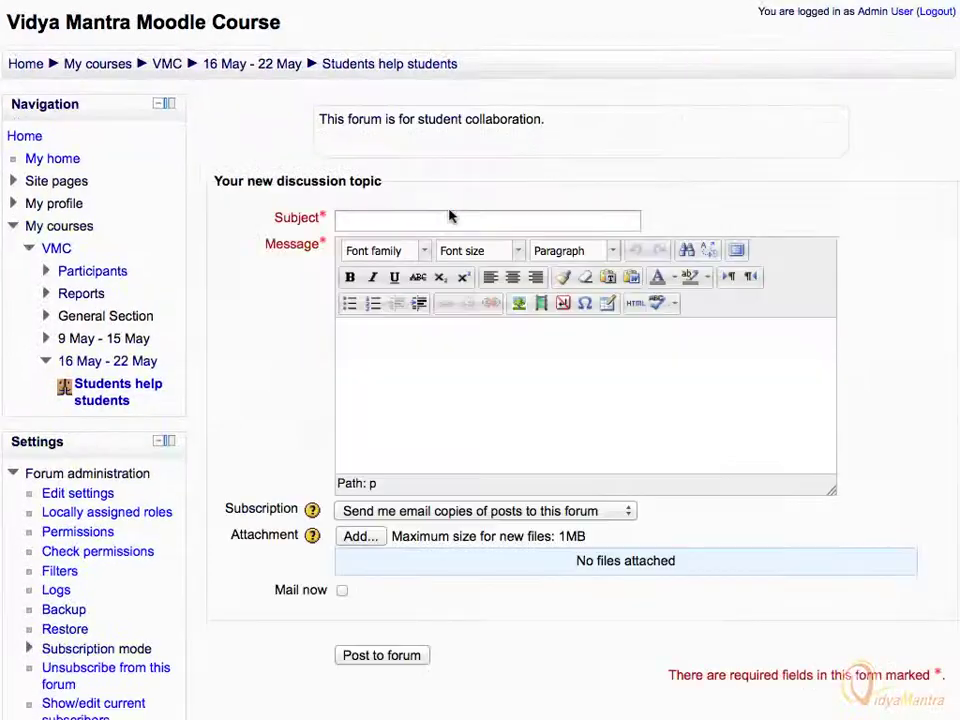
left_click(341, 223)
type("Welcome to the forum")
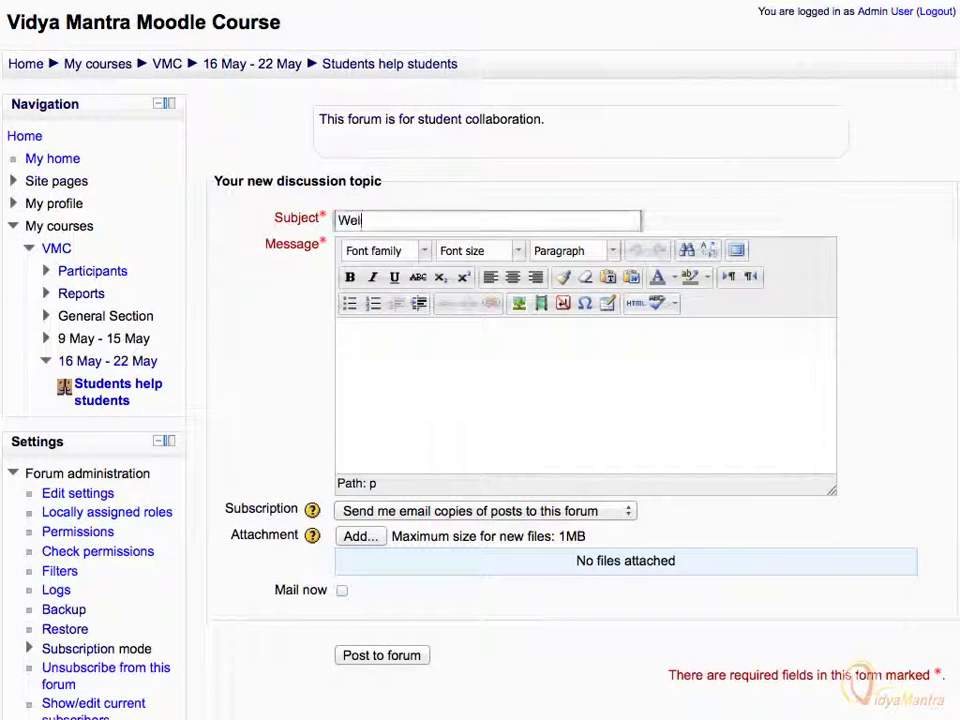
left_click(343, 333)
type("This forum is for student collab")
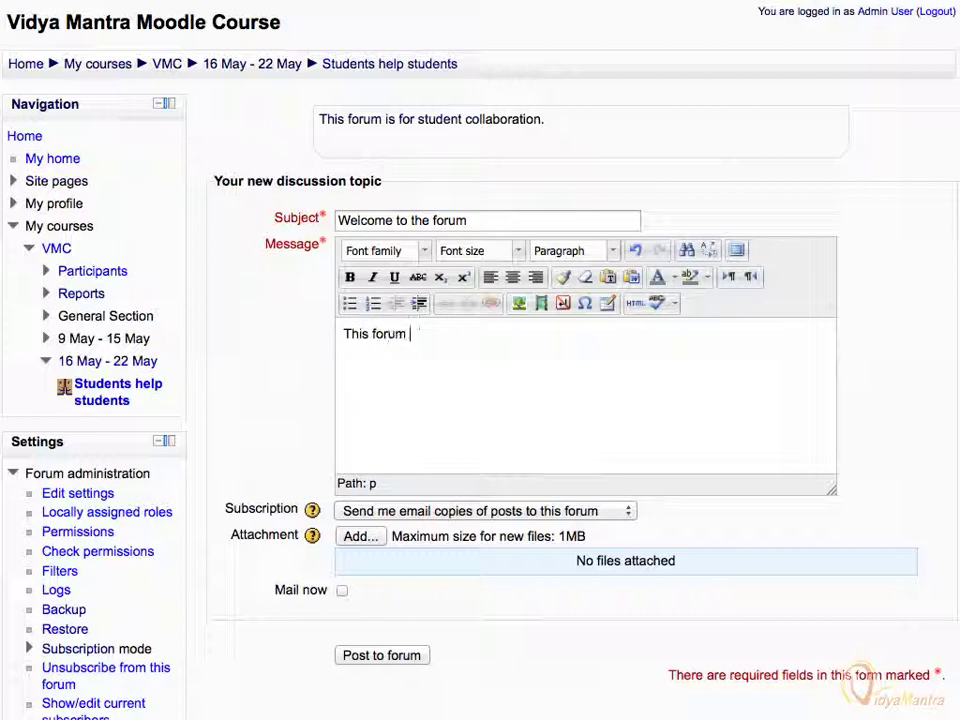
type("oration.")
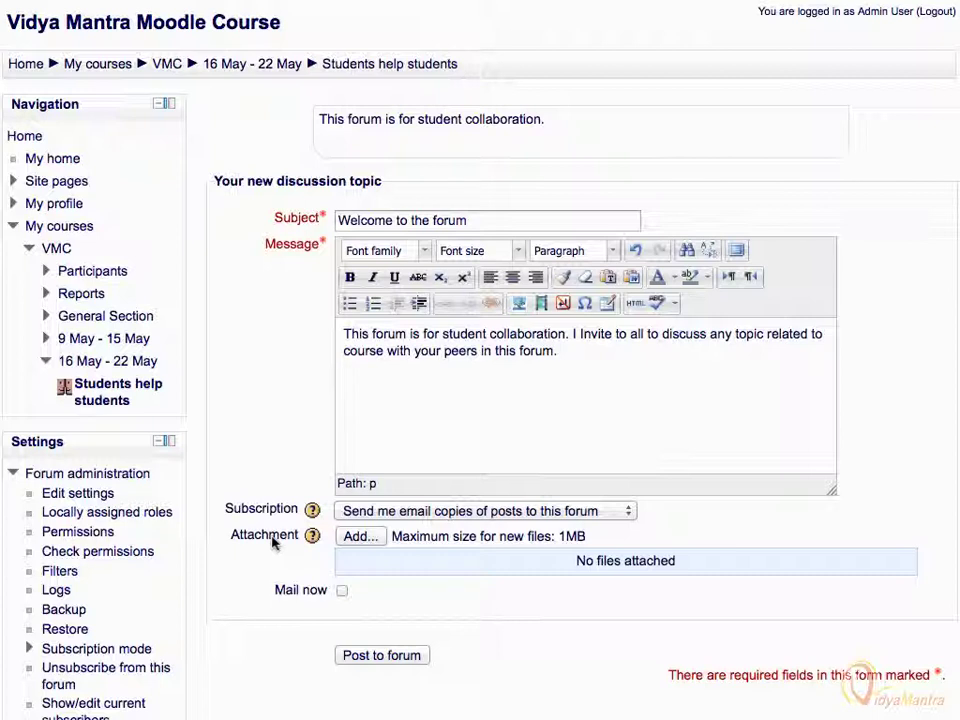
left_click(342, 591)
Step: Post the 'Welcome to the forum' discussion to the forum
left_click(374, 657)
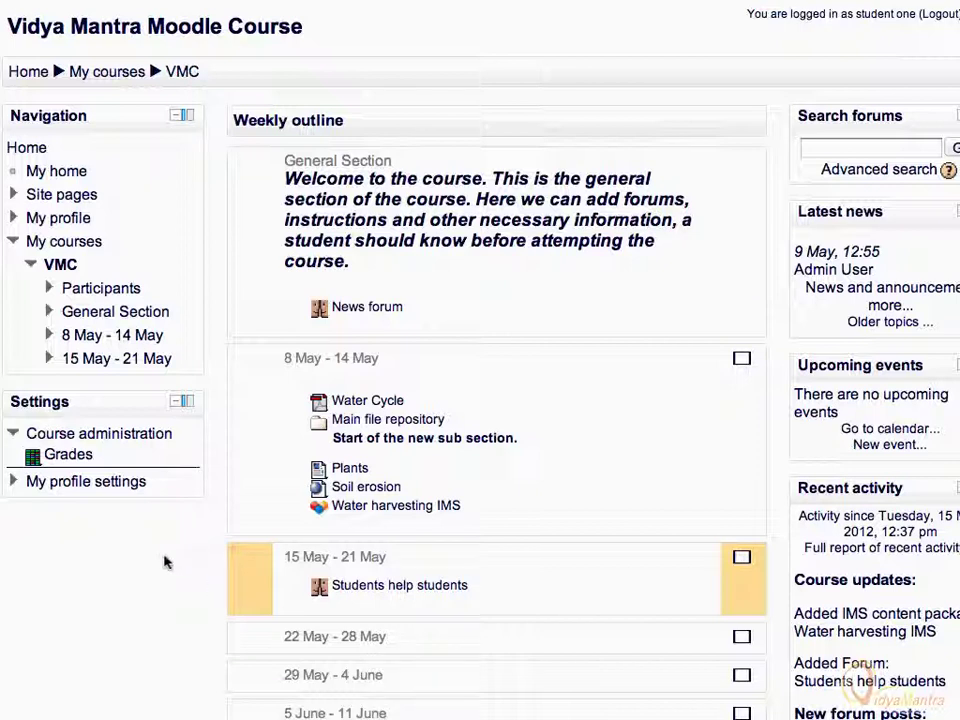
Step: Set the student's Forum tracking to 'Yes: highlight new posts for me' and return to VMC
left_click(15, 484)
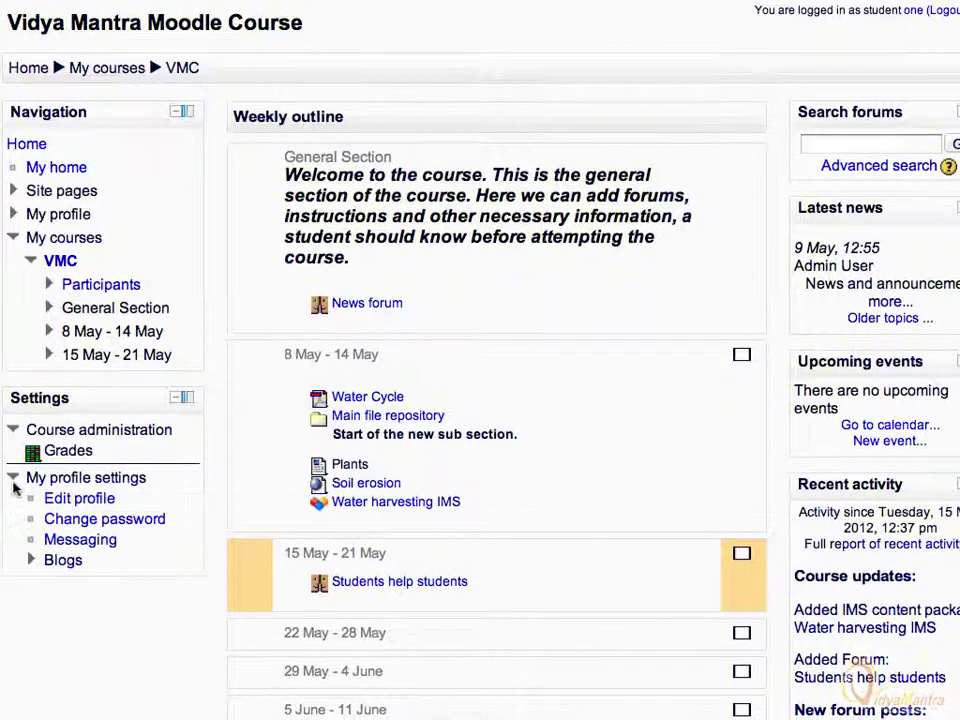
left_click(87, 508)
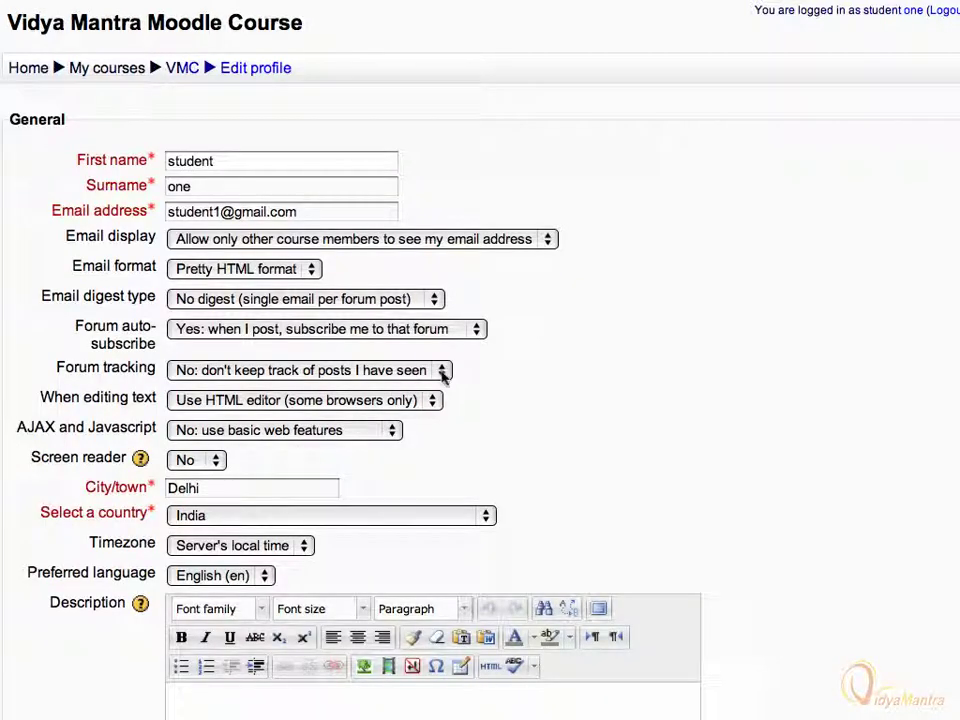
left_click(443, 371)
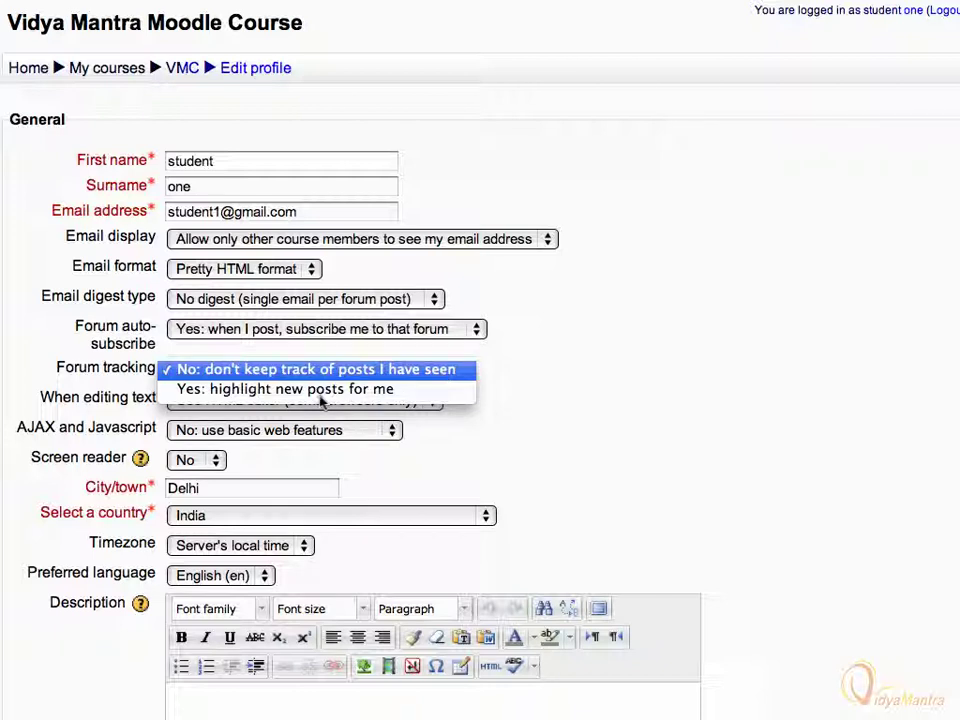
left_click(322, 389)
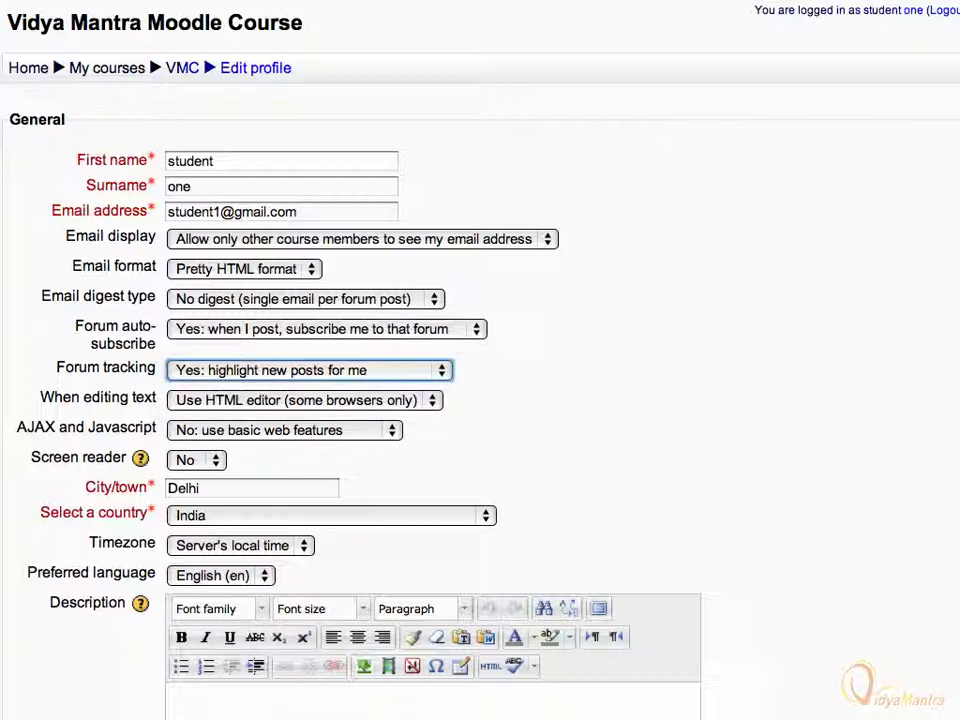
scroll(321, 402, "down", 10)
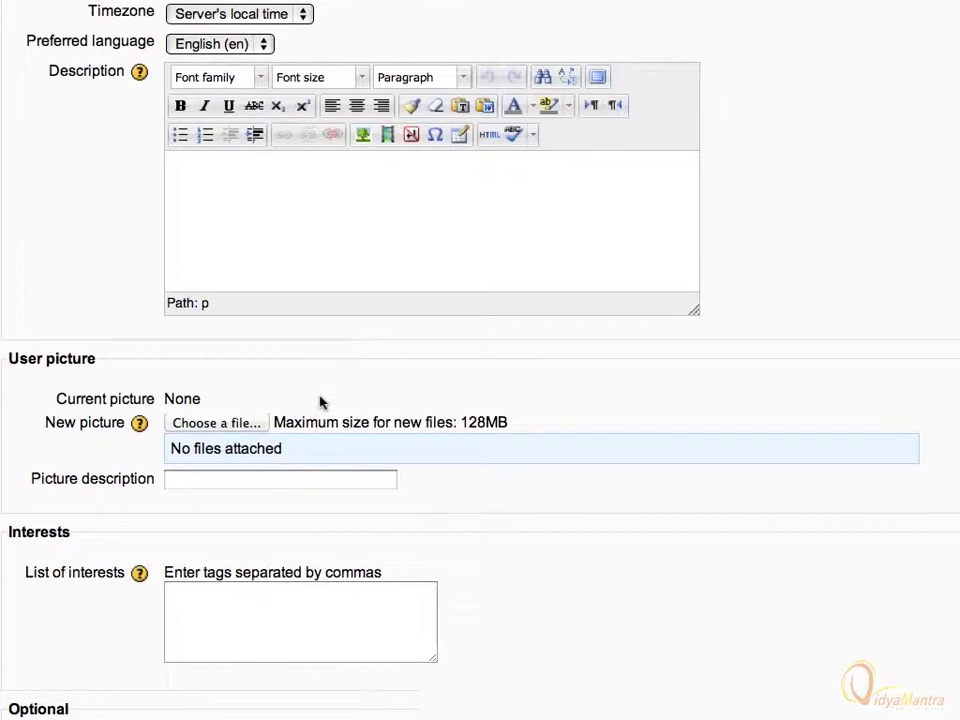
scroll(321, 402, "down", 10)
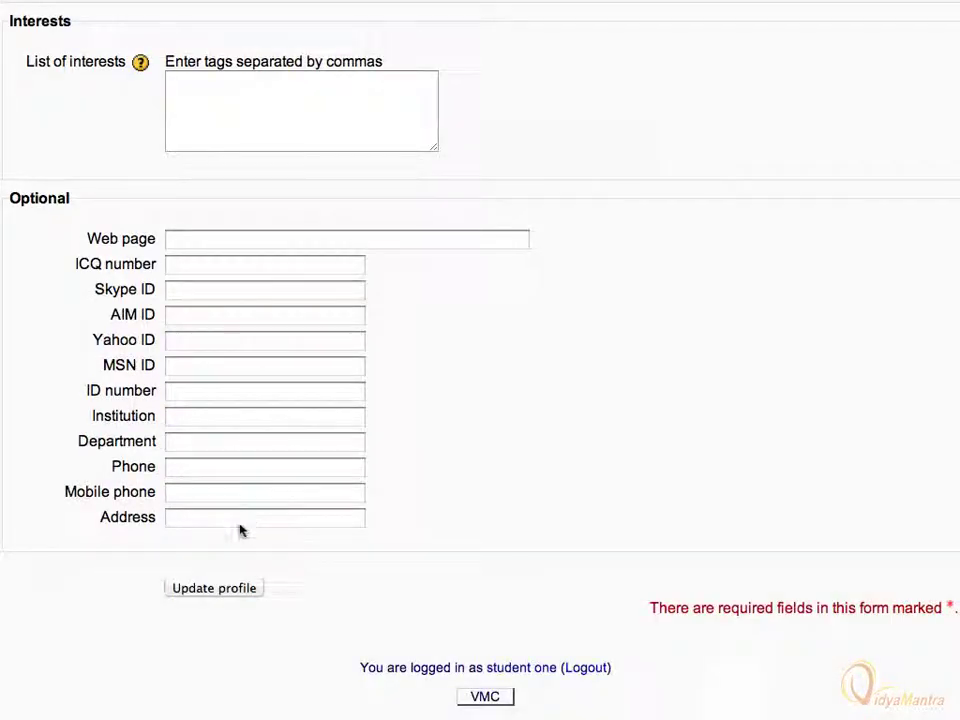
left_click(199, 592)
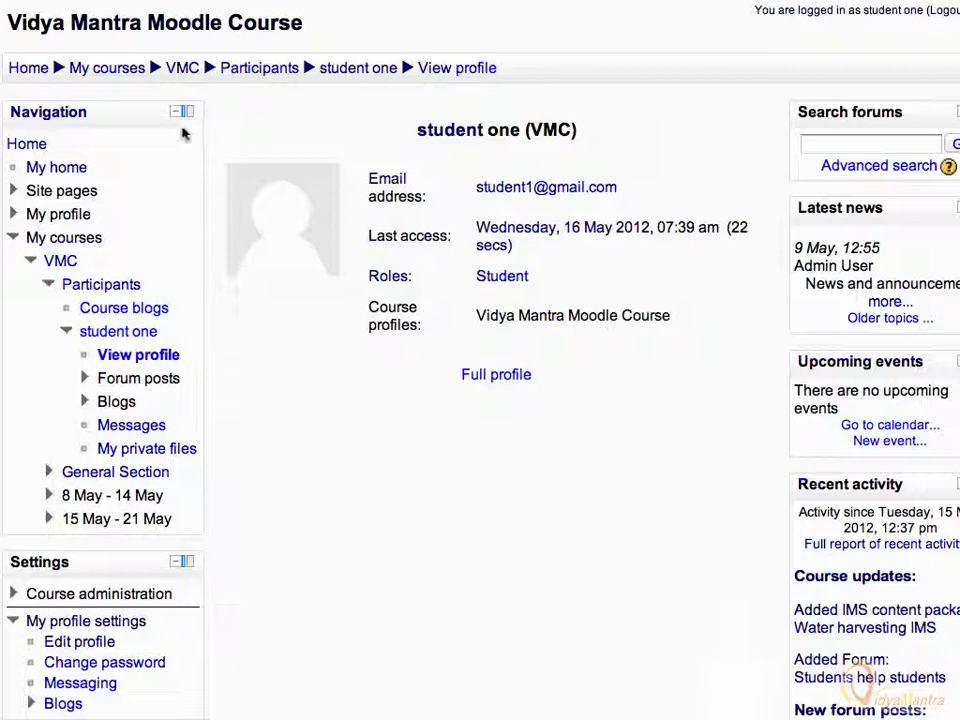
left_click(183, 70)
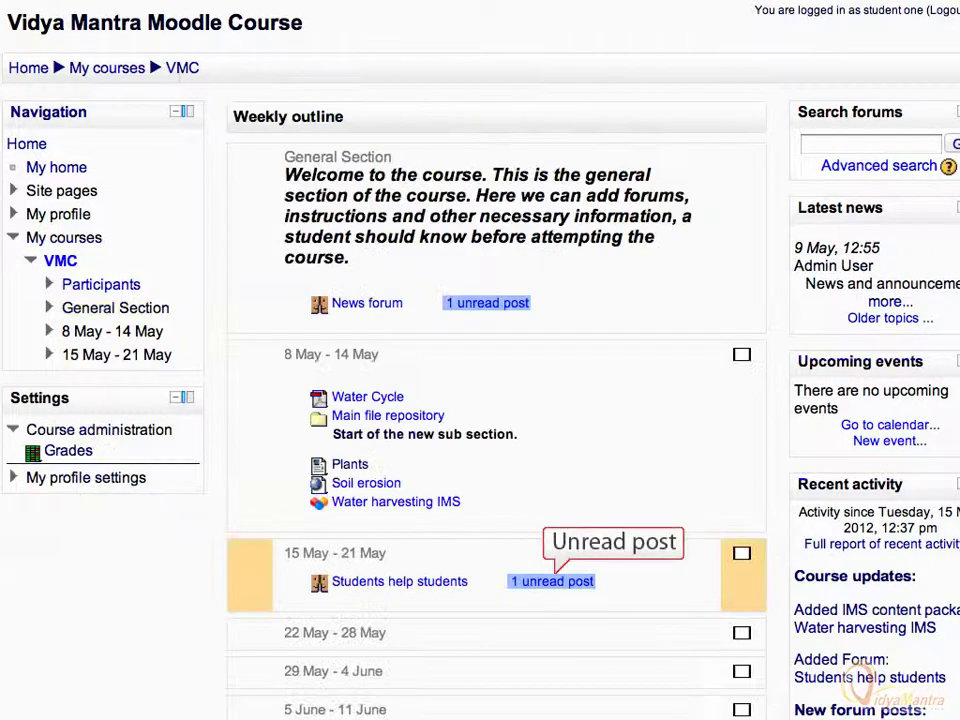